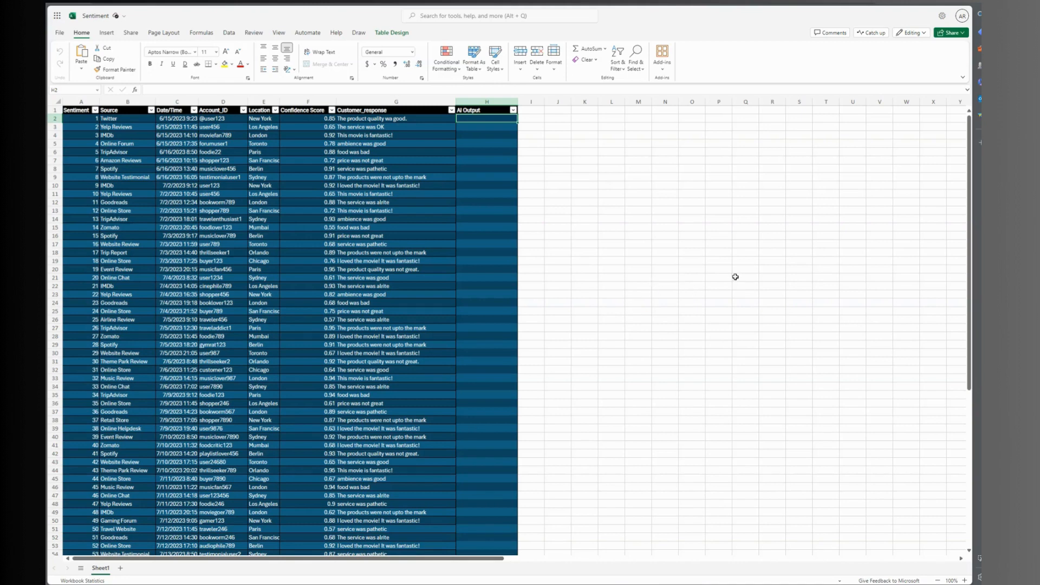
# - Skim the customer responses in the Sentiment workbook and open the AI Sentiment Analysis prompt in Power Apps AI Builder
pyautogui.scroll(-5, 735, 272)
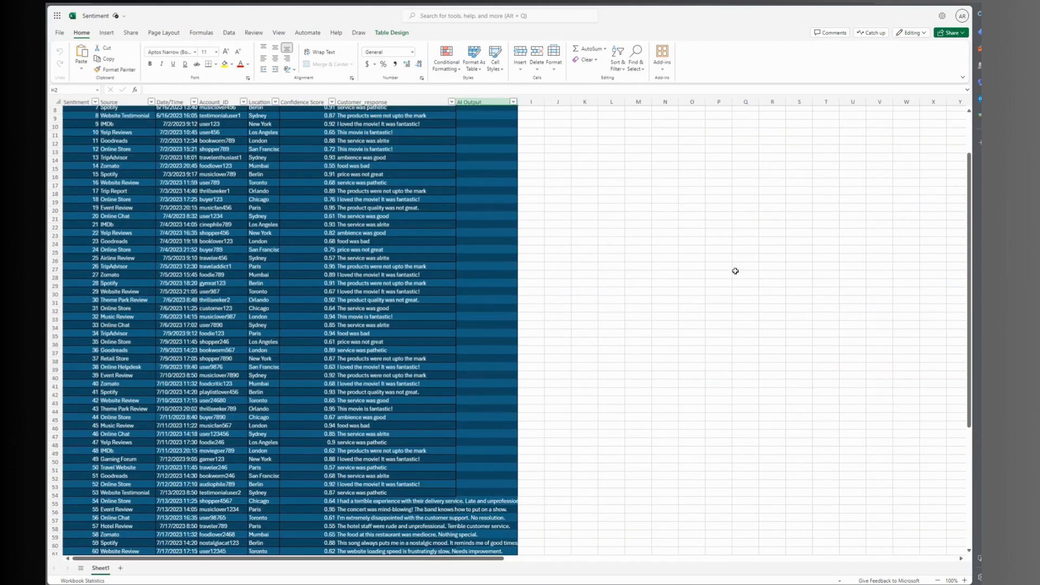
pyautogui.scroll(5, 735, 270)
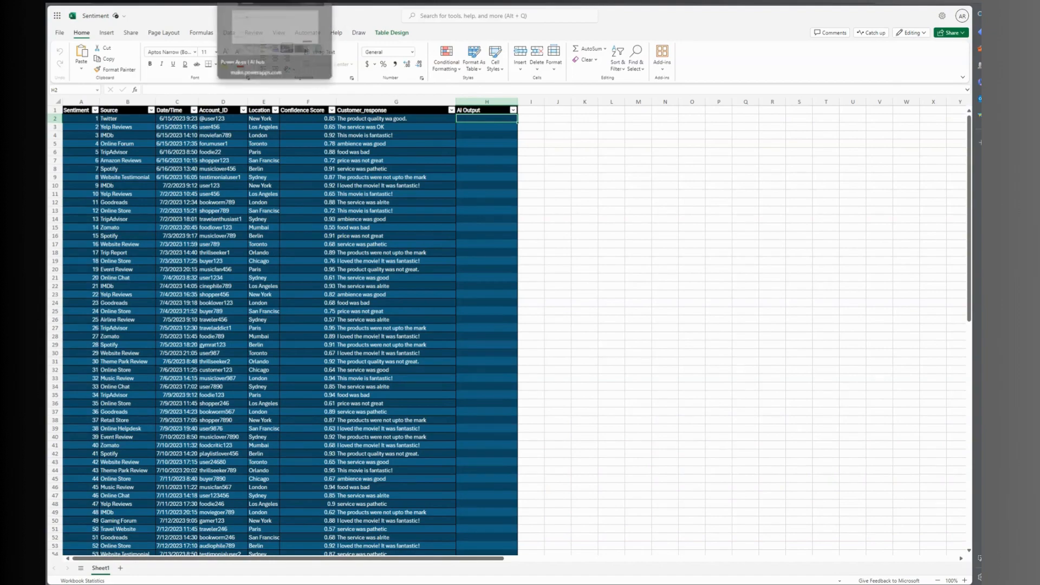
pyautogui.click(265, 2)
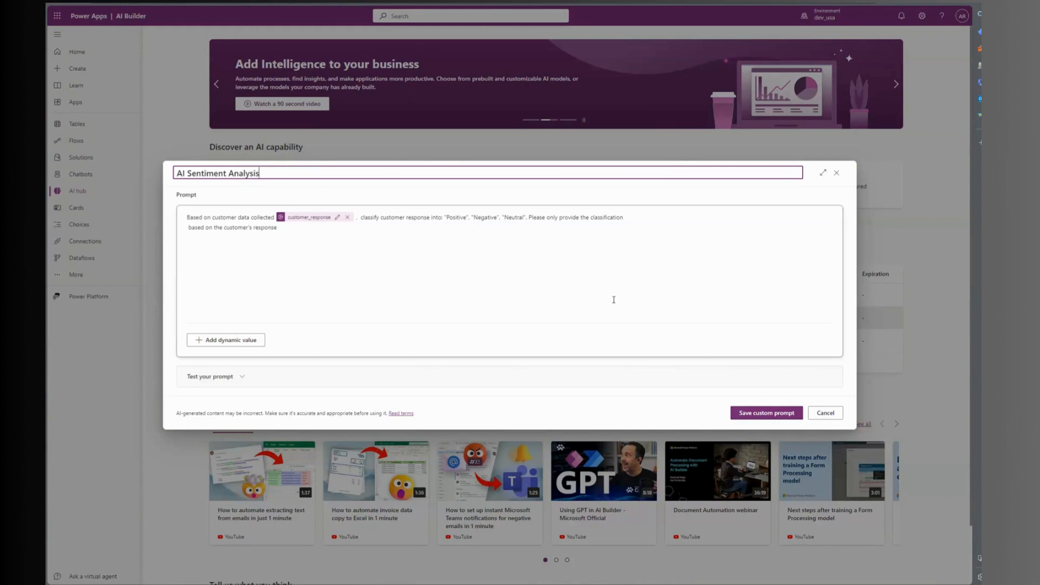
pyautogui.click(833, 417)
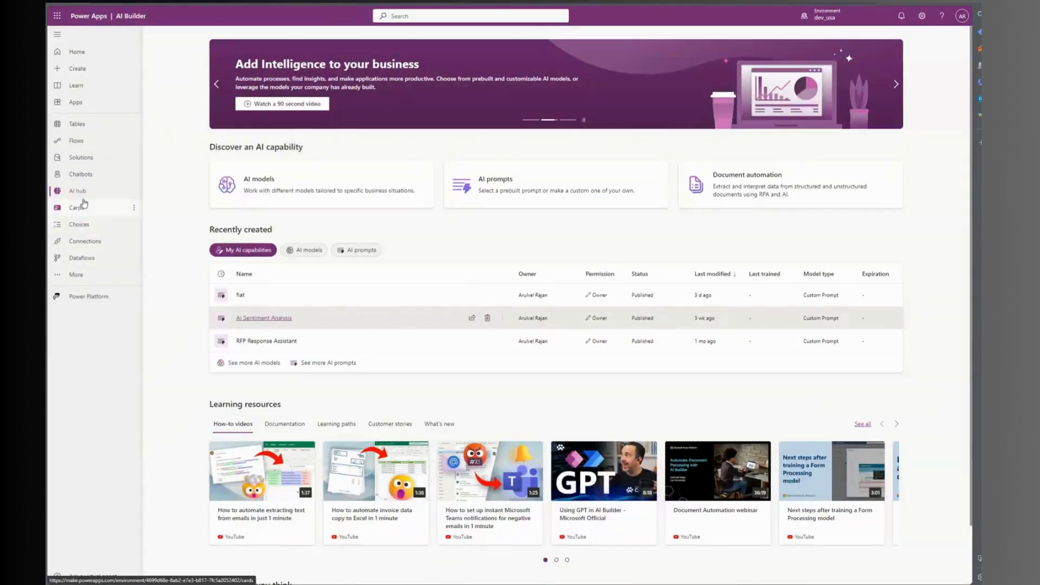
pyautogui.click(262, 318)
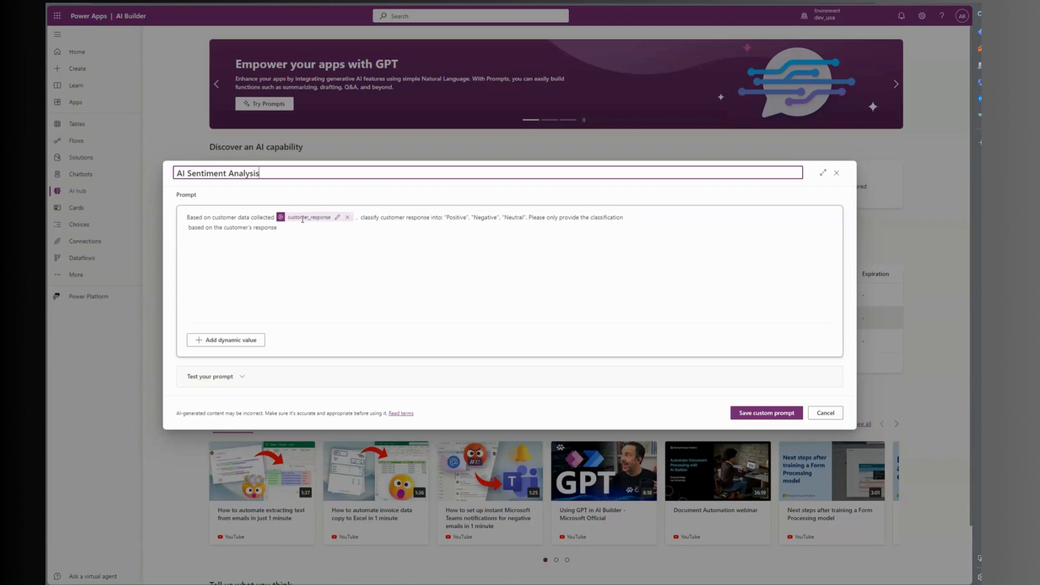
pyautogui.doubleClick(369, 218)
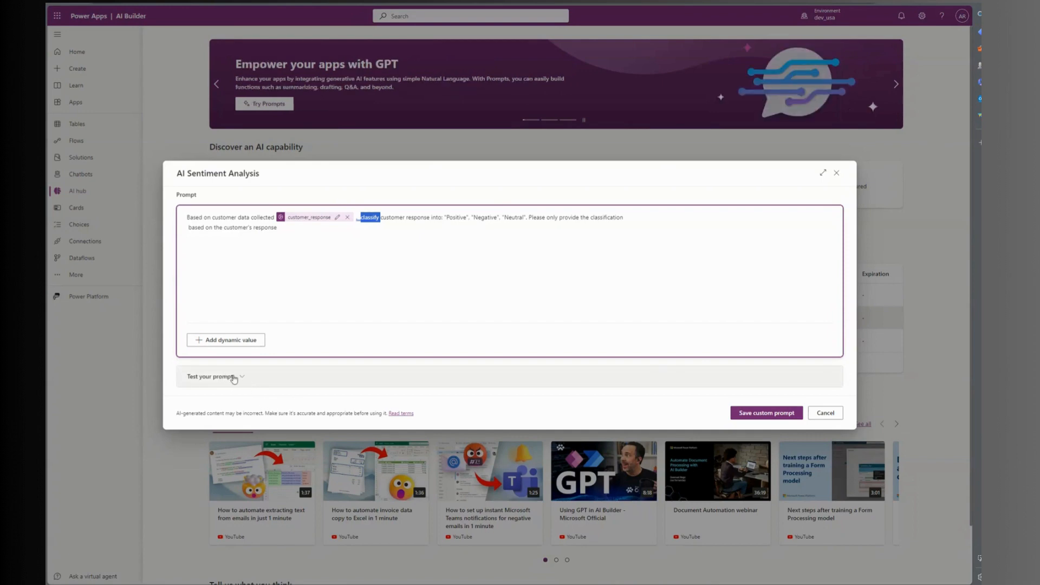
# - Test the AI Sentiment Analysis prompt with the sample customer_response value "The service was good"
pyautogui.click(233, 378)
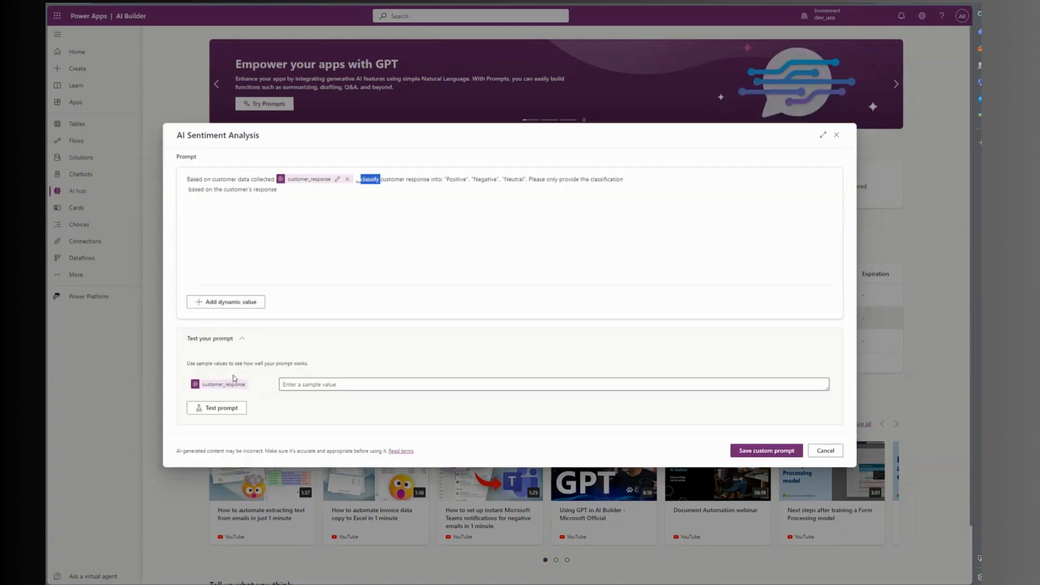
pyautogui.click(326, 384)
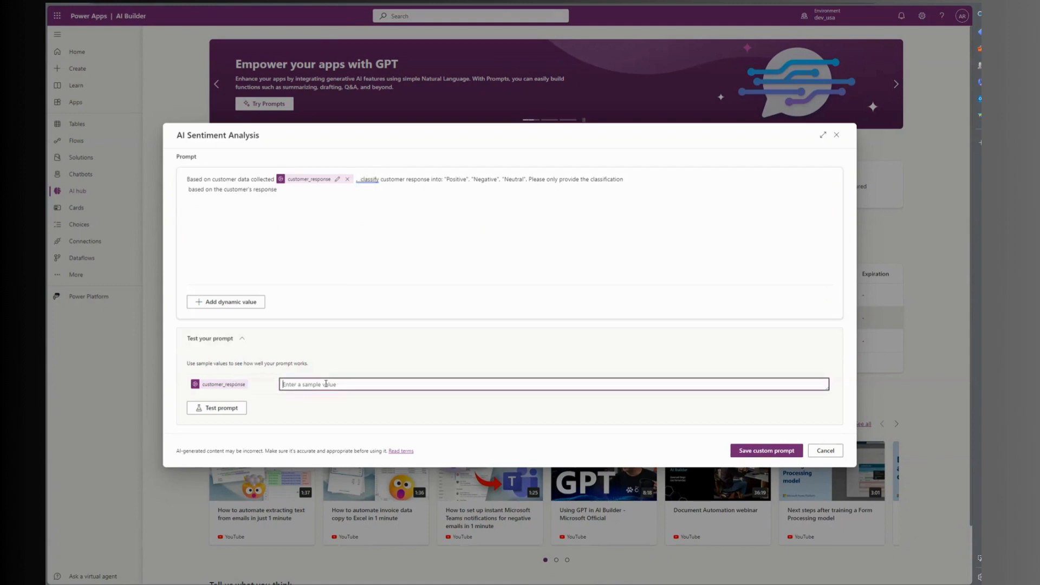
pyautogui.write('The service was good')
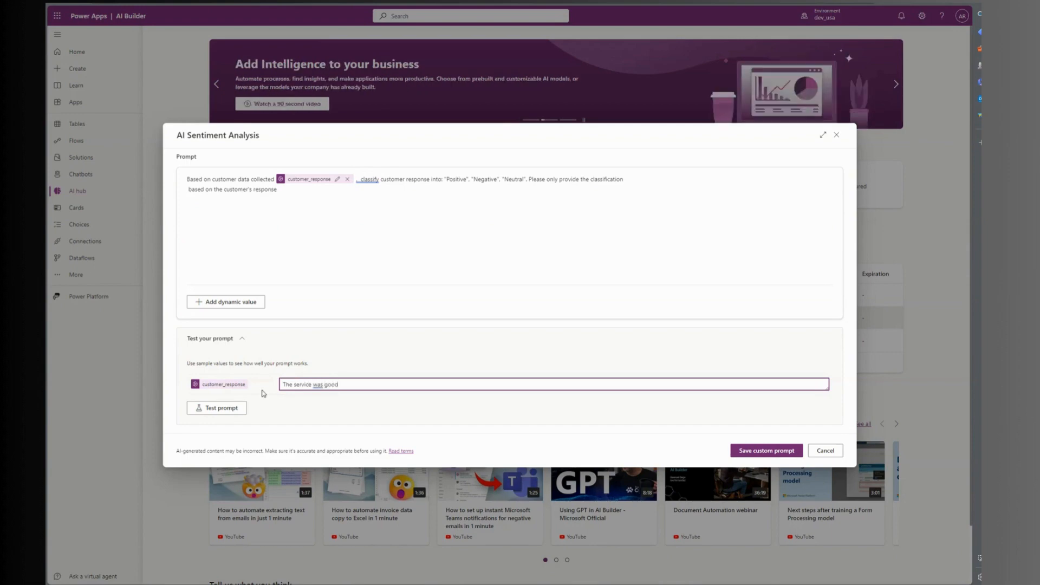
pyautogui.click(238, 409)
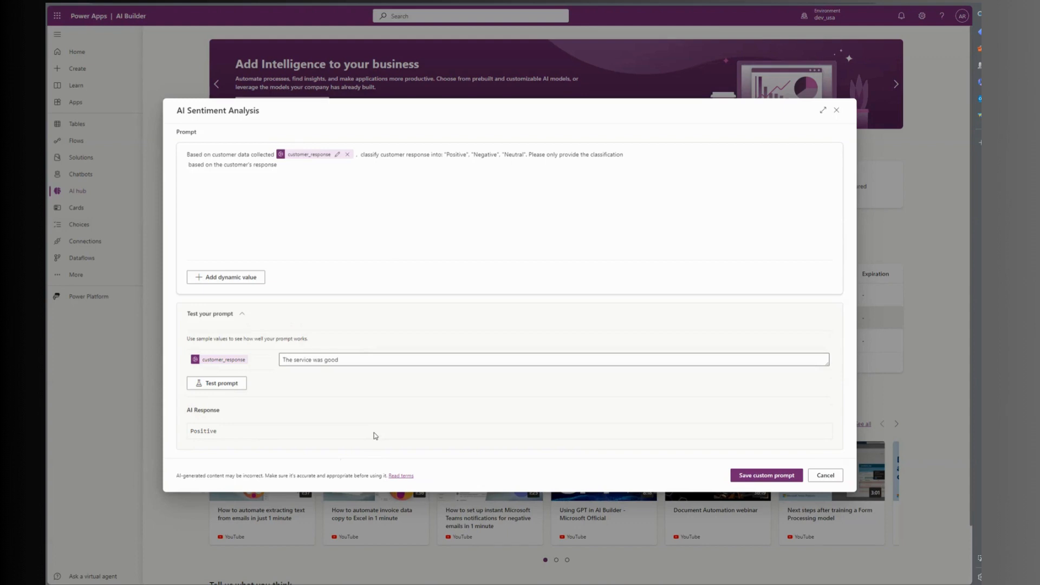
pyautogui.moveTo(225, 433); pyautogui.dragTo(189, 432)
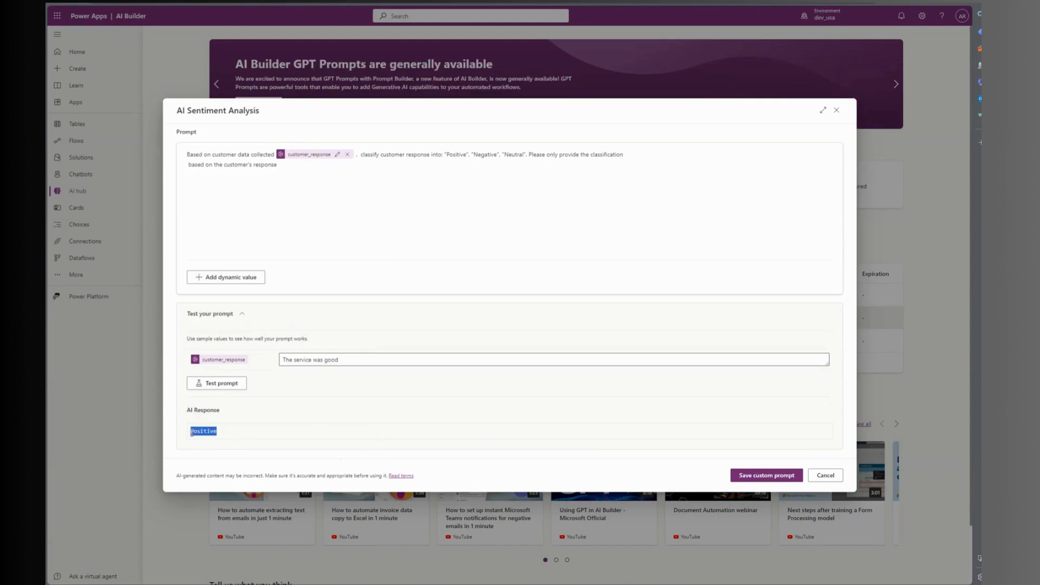
# - Review the prompt's classification wording and close the prompt without saving
pyautogui.doubleClick(454, 154)
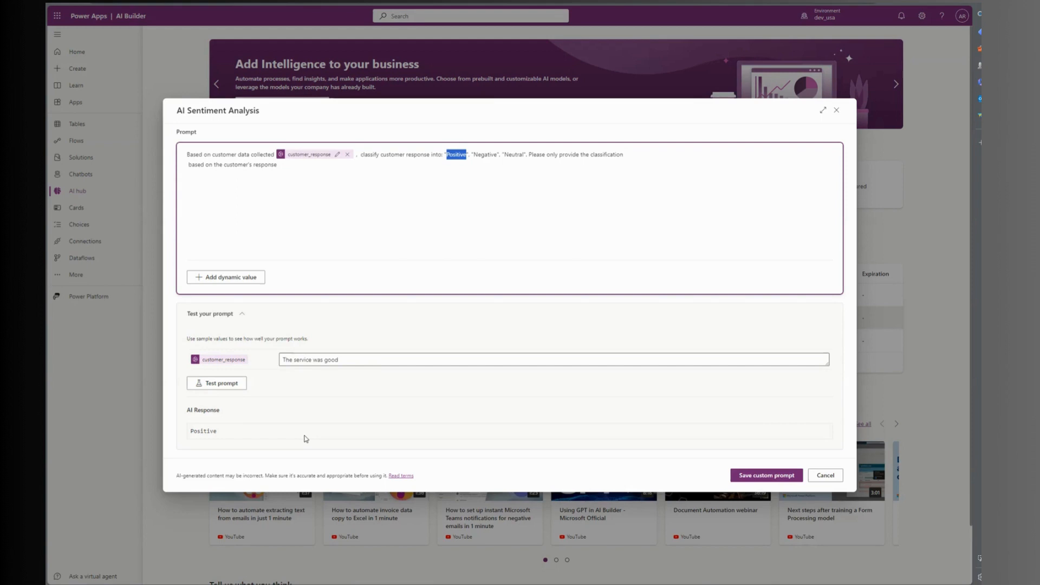
pyautogui.doubleClick(420, 155)
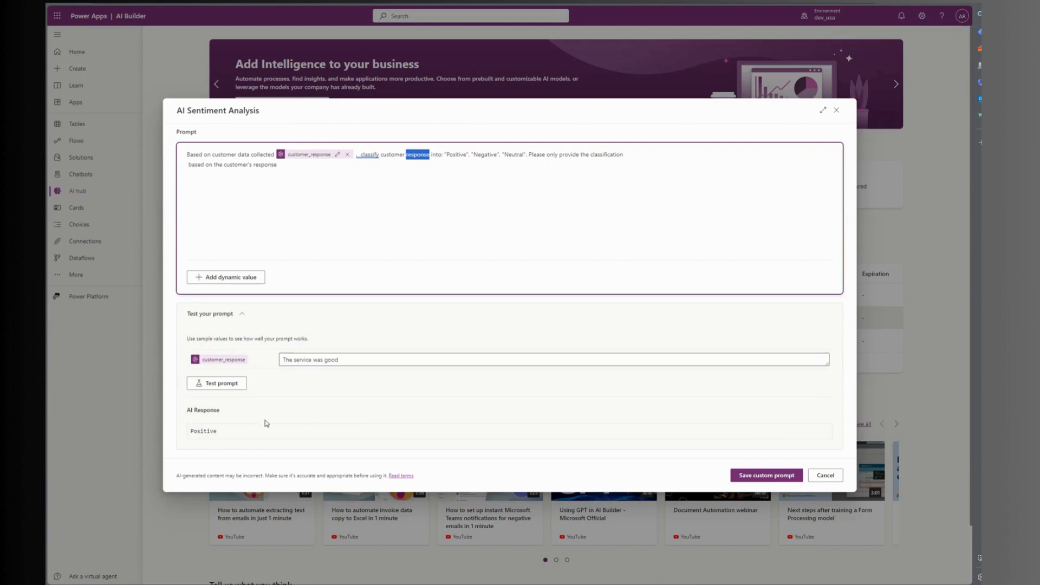
pyautogui.click(447, 203)
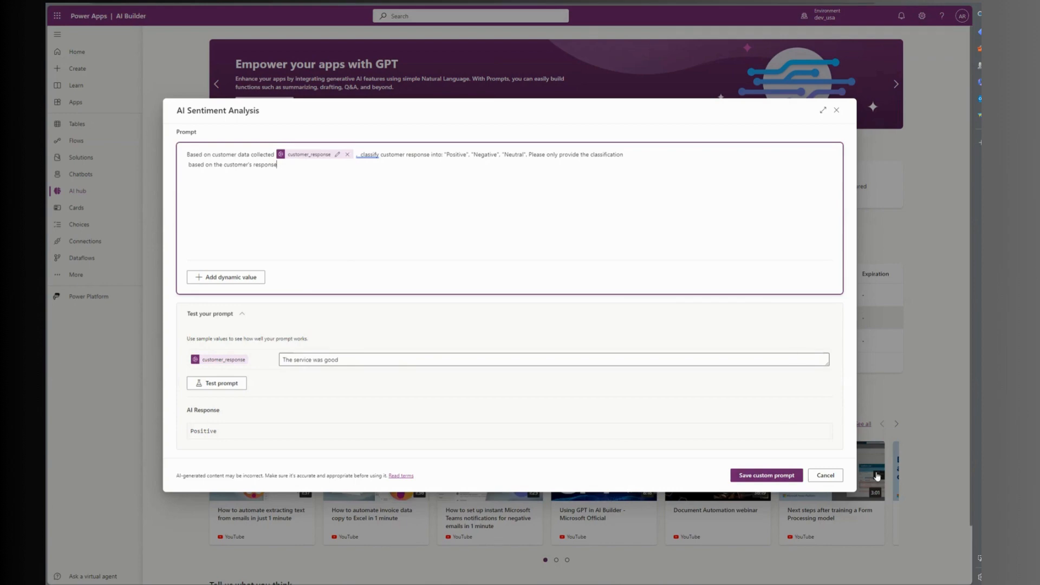
pyautogui.click(826, 476)
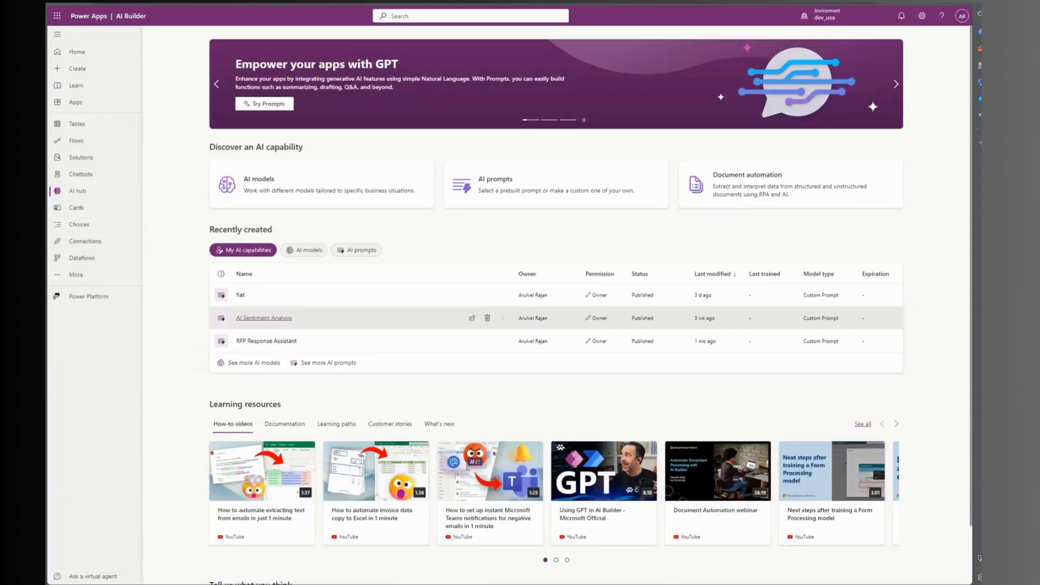
# - Switch to Power Automate and inspect the manual trigger and the List rows settings of the AI Customer Sentiment Assessment flow
pyautogui.click(162, 2)
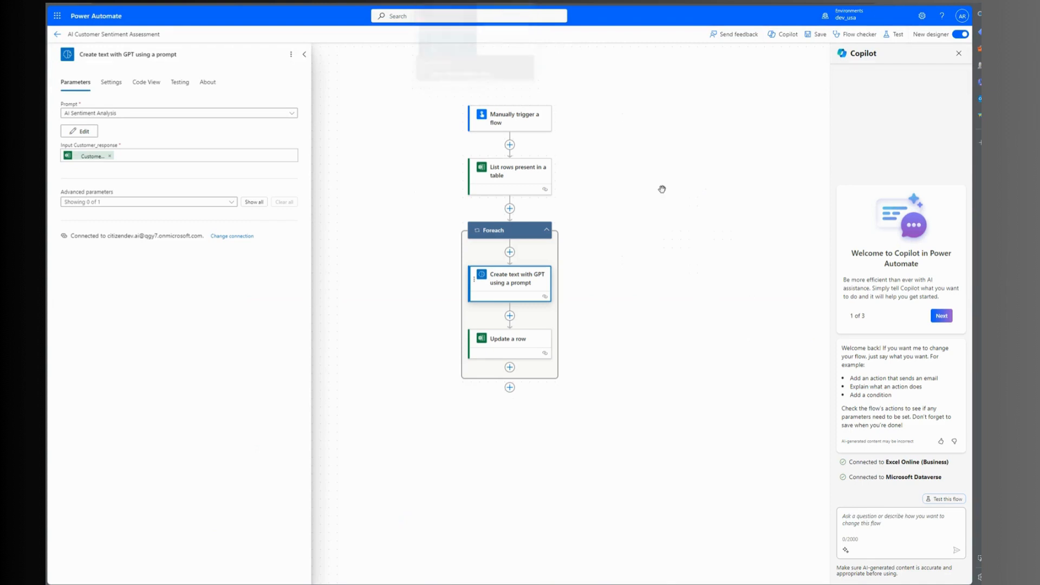
pyautogui.click(524, 135)
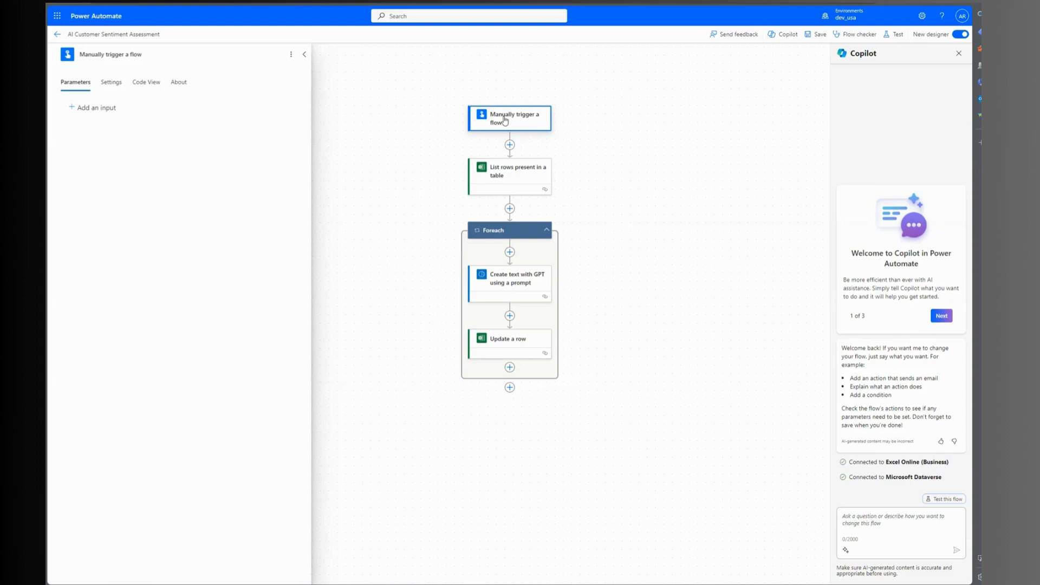
pyautogui.click(516, 173)
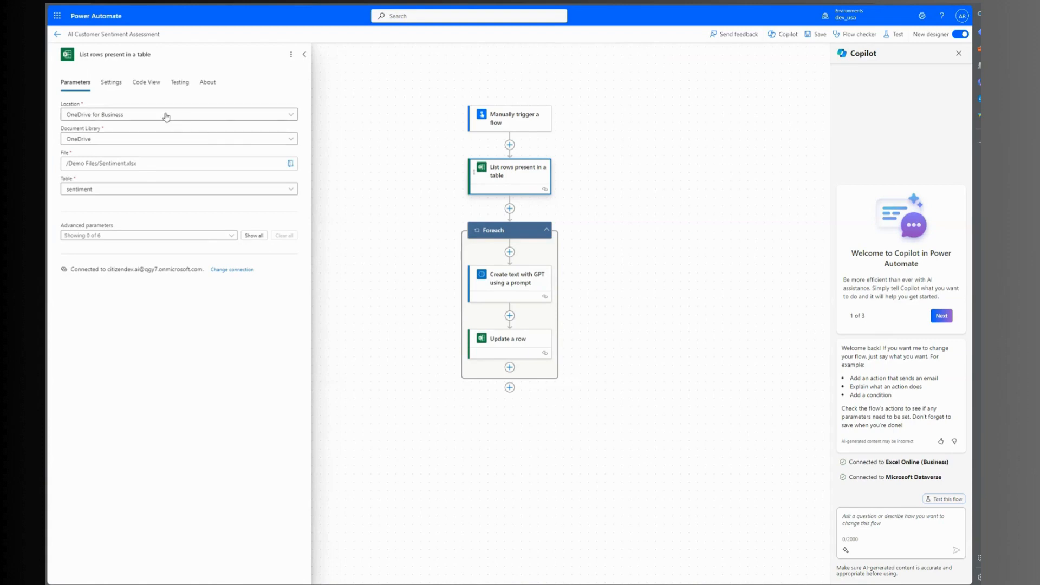
pyautogui.click(291, 116)
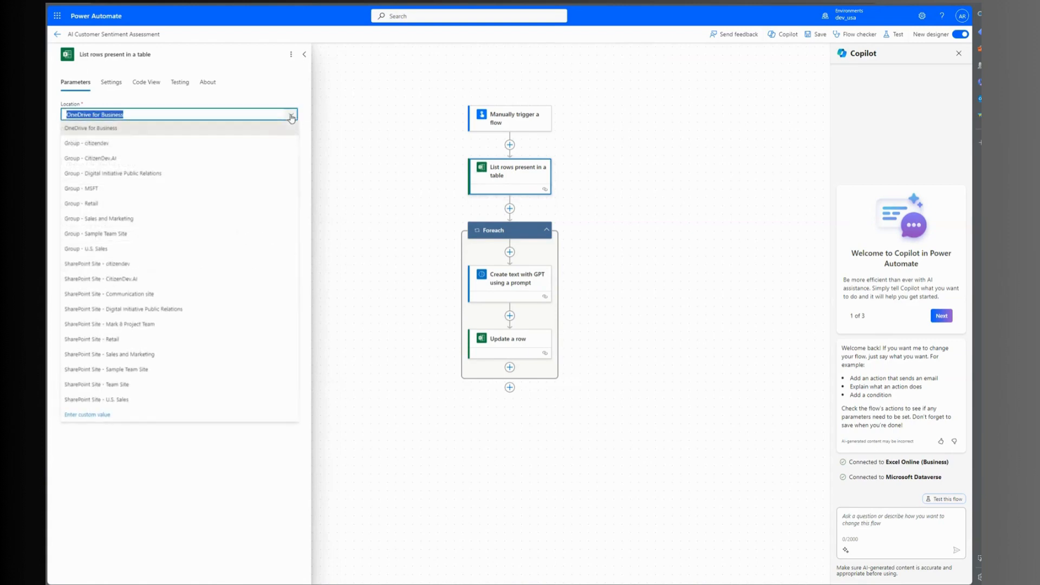
pyautogui.click(338, 105)
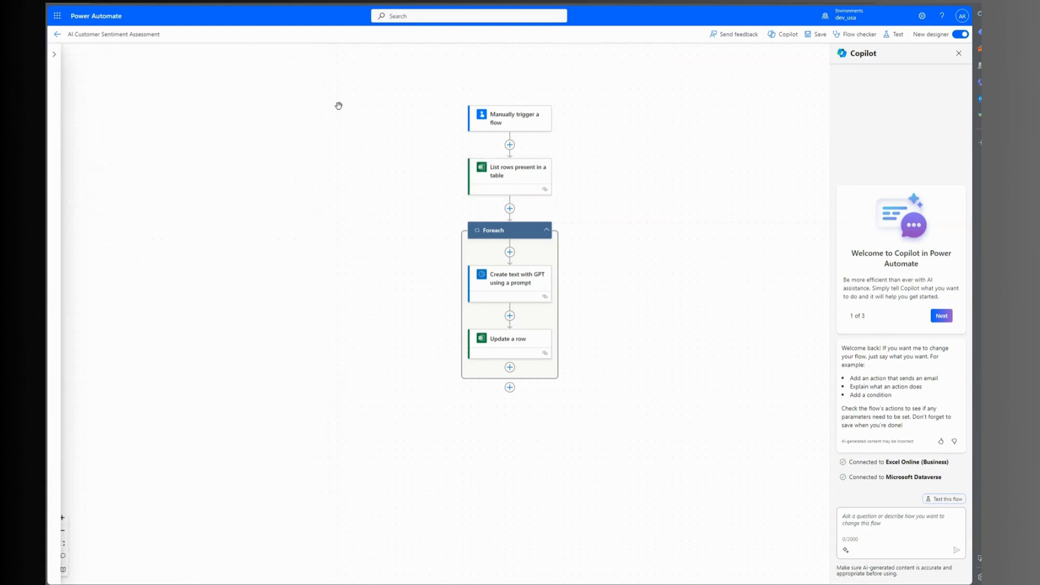
pyautogui.click(509, 186)
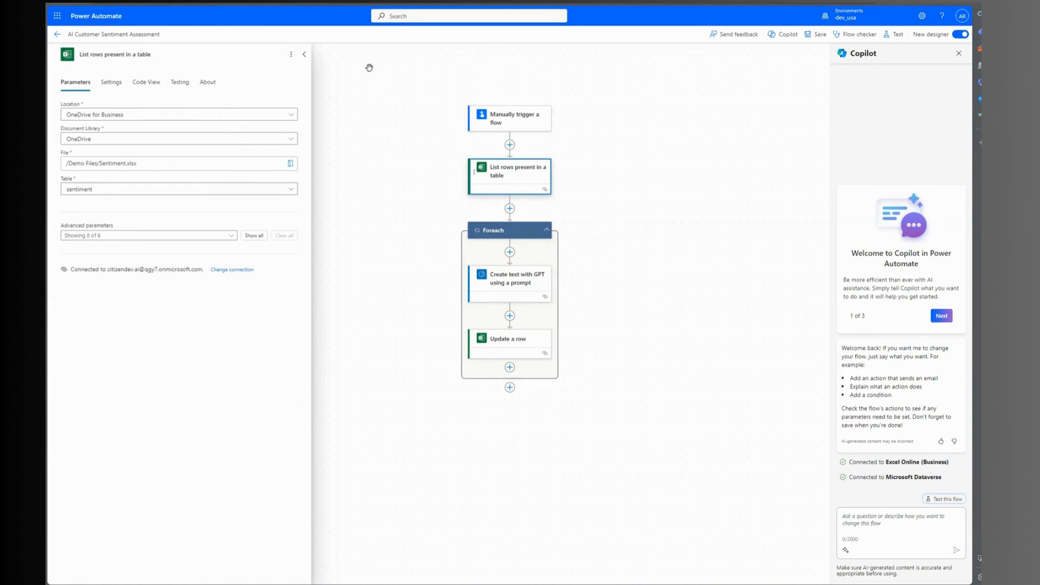
# - Check the source files in OneDrive and the Customer_response column in the Sentiment workbook
pyautogui.click(466, 3)
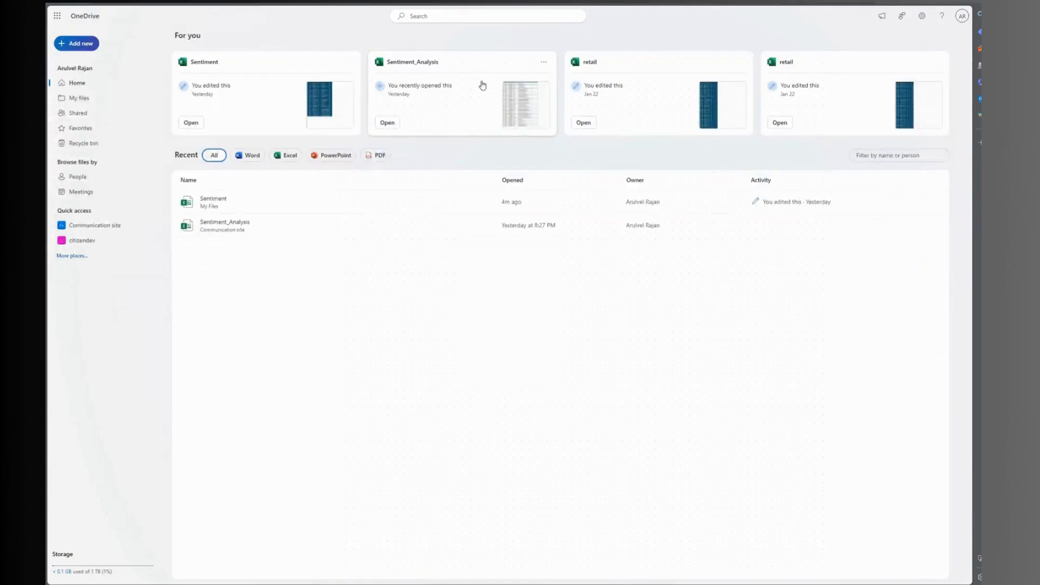
pyautogui.click(493, 4)
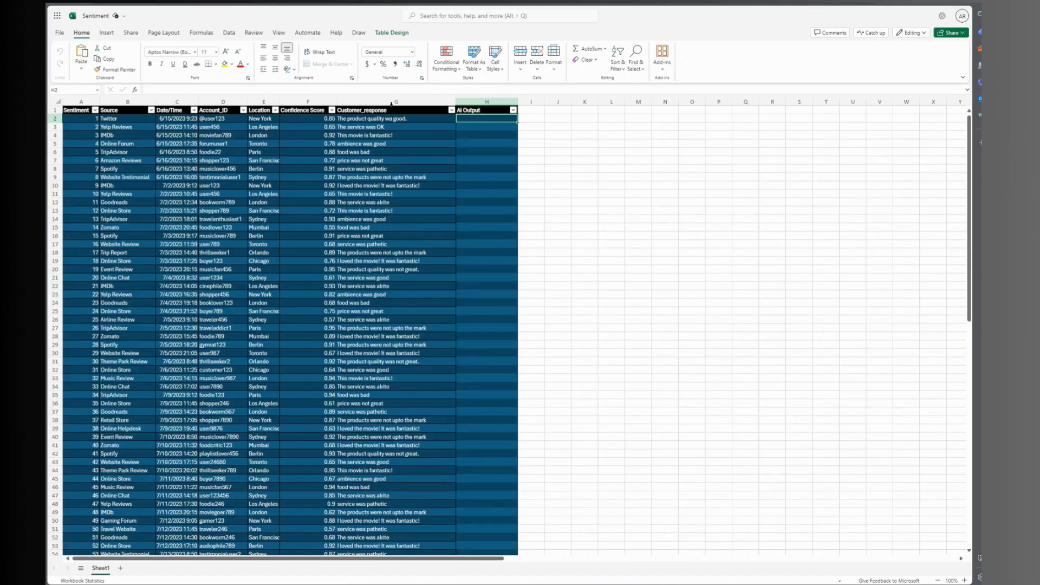
pyautogui.click(391, 104)
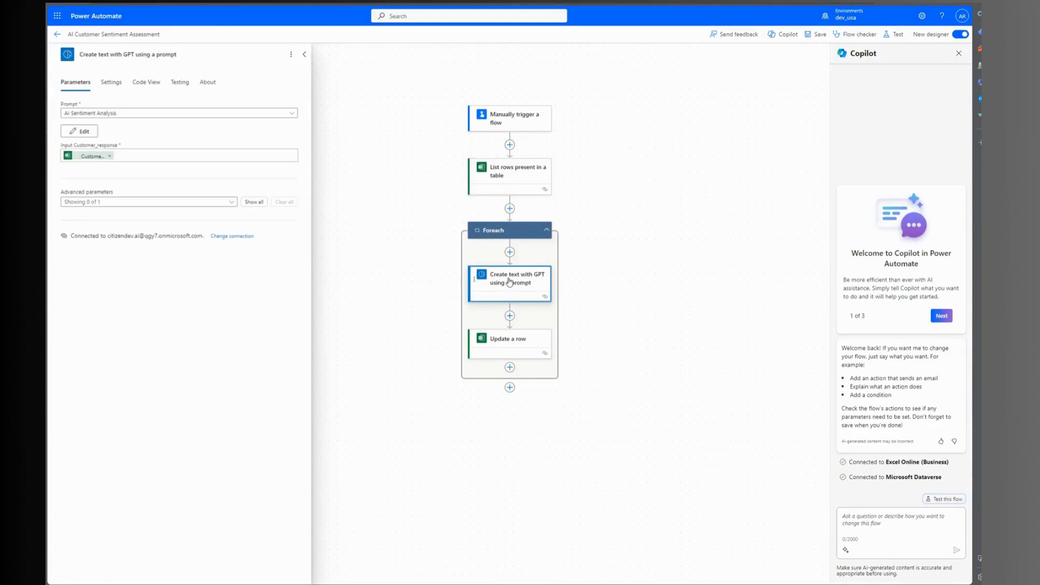
# - Inspect the prompt chosen in the flow's GPT action and the settings of its Update a row action
pyautogui.click(295, 114)
pyautogui.click(295, 114)
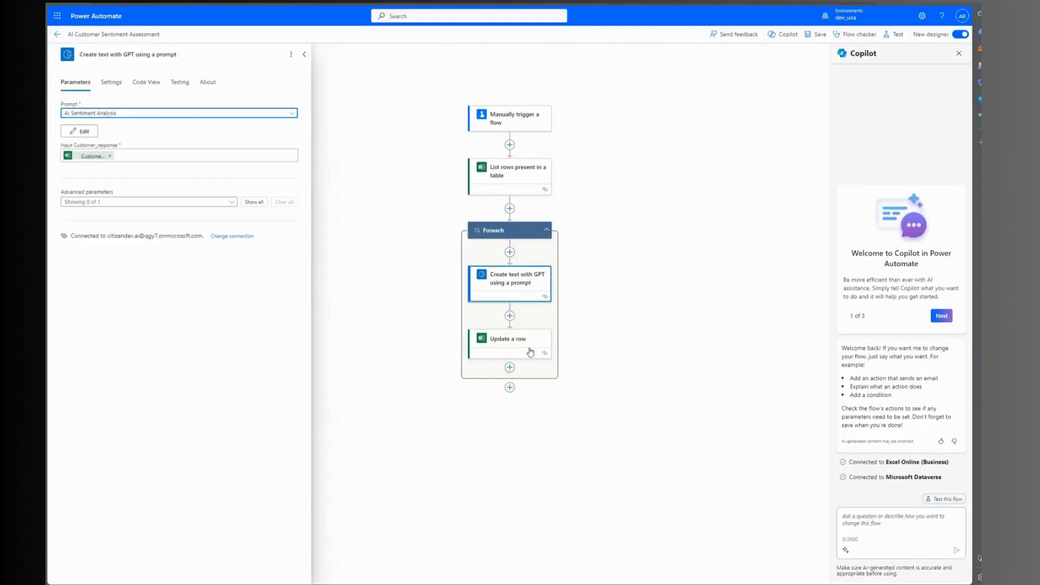
pyautogui.click(506, 340)
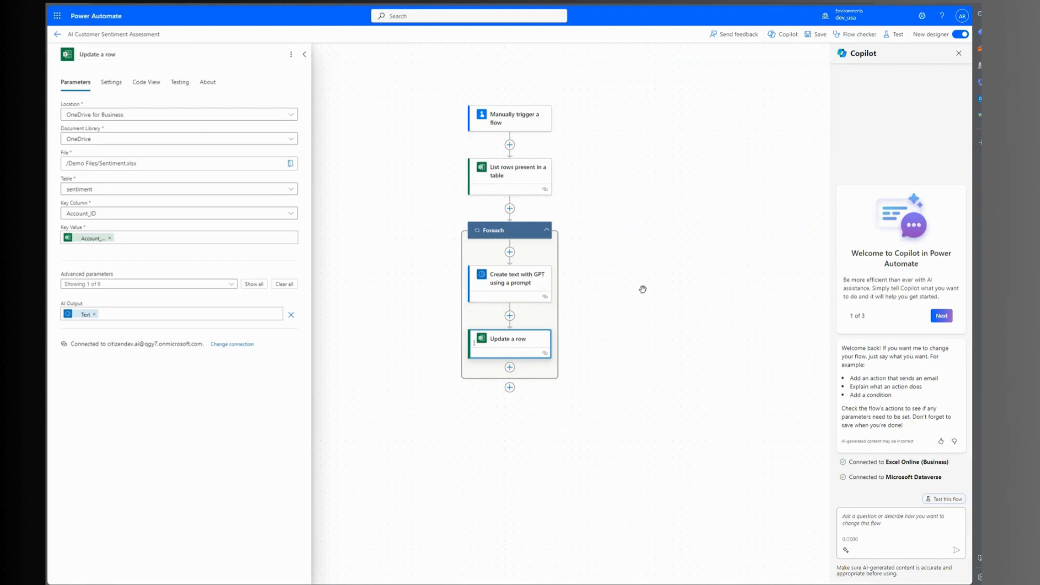
# - Start a manual test run of the AI Customer Sentiment Assessment flow and dismiss the run confirmation
pyautogui.click(896, 36)
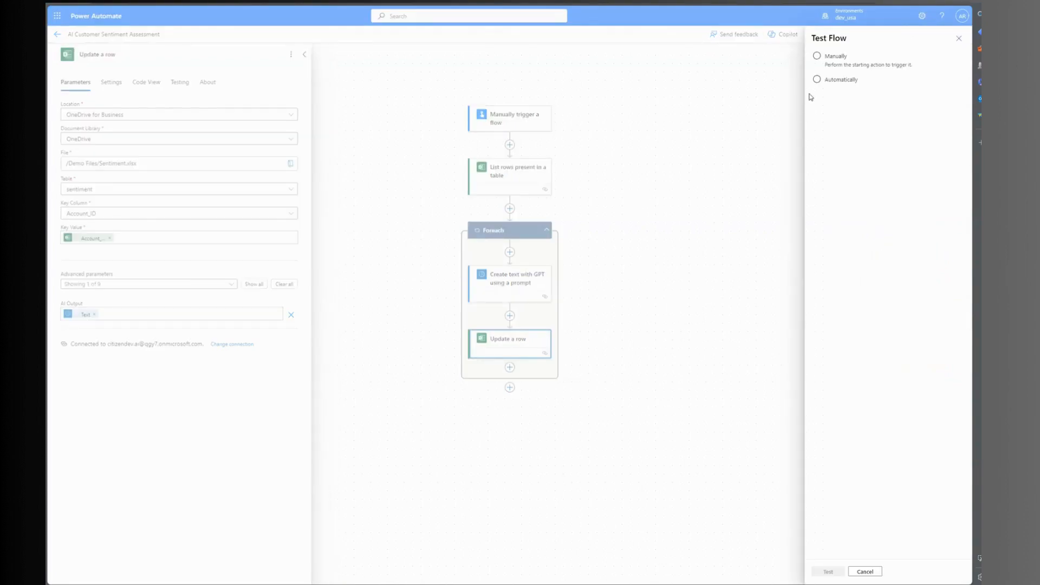
pyautogui.click(816, 56)
pyautogui.click(827, 572)
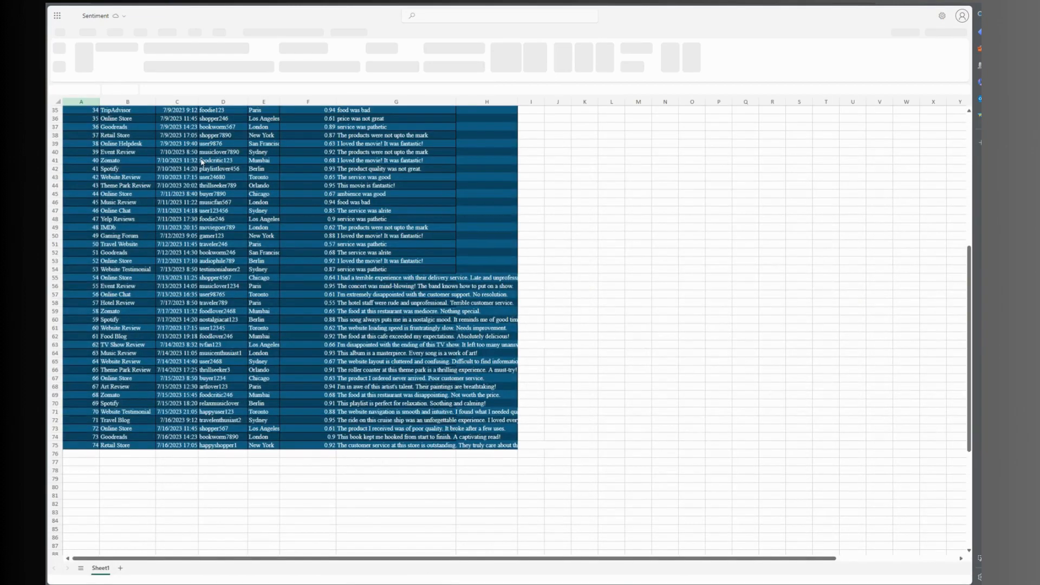
pyautogui.scroll(5, 639, 355)
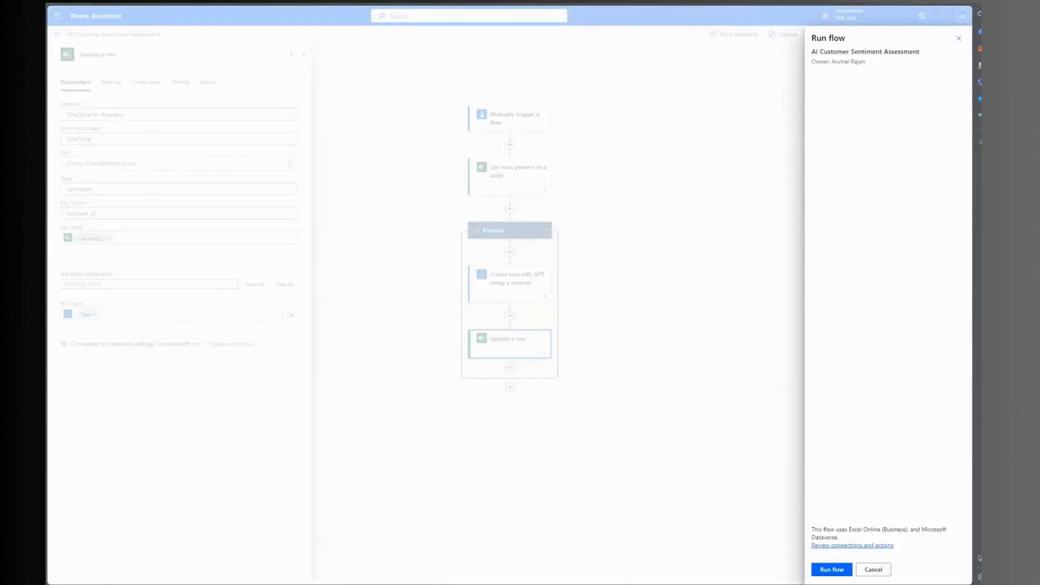
pyautogui.click(832, 570)
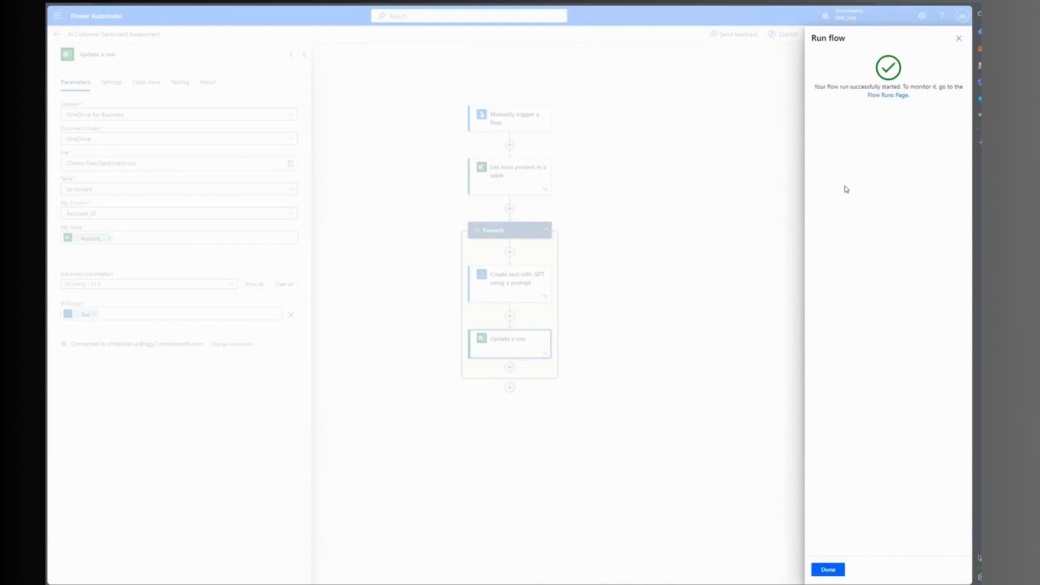
pyautogui.click(828, 570)
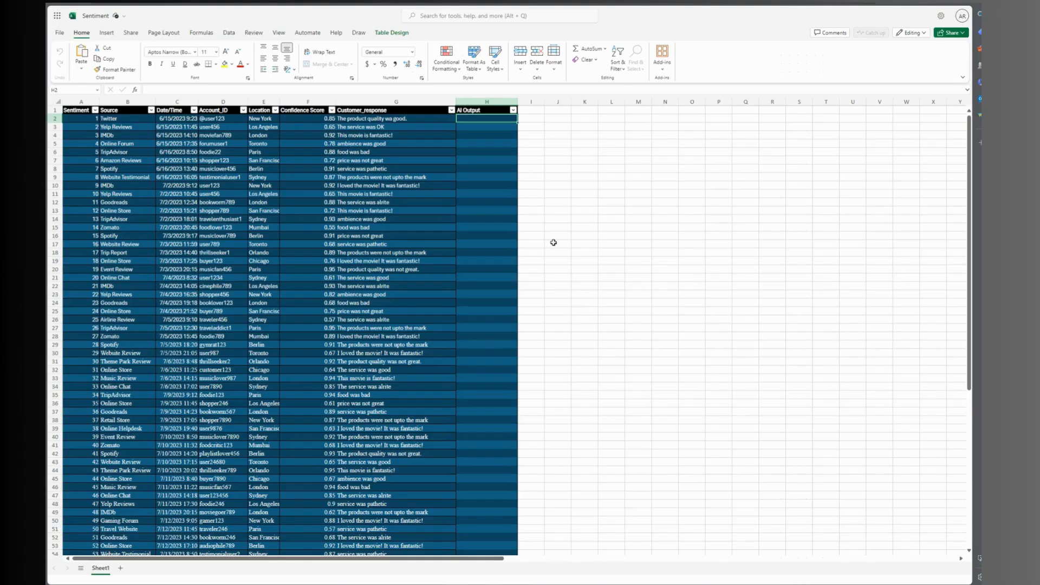
# - Check the flow run in Power Automate and scan the AI Output column in the Sentiment workbook
pyautogui.hotkey('ctrl', 'l')
pyautogui.press('Escape')
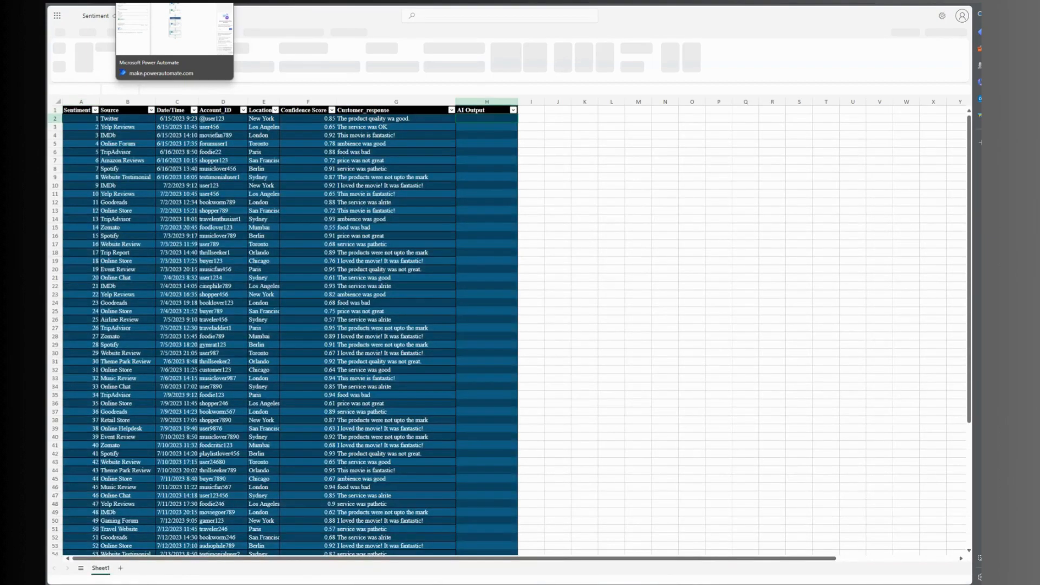
pyautogui.click(173, 1)
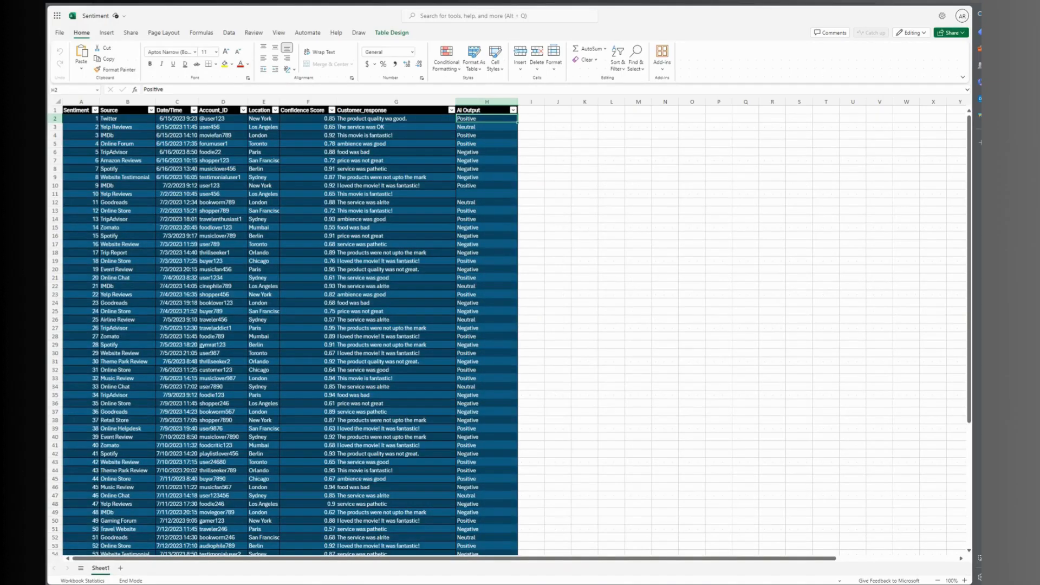
pyautogui.scroll(-5, 511, 270)
pyautogui.scroll(5, 515, 284)
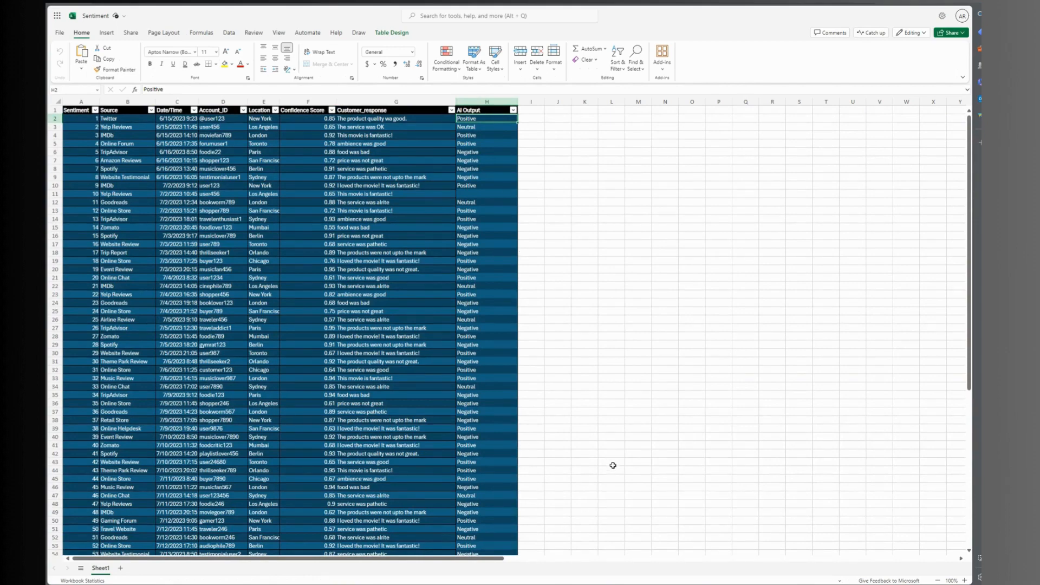
# - Compare the customer responses in rows 16 and 17 with their AI Output classifications and account details
pyautogui.scroll(-3, 613, 466)
pyautogui.moveTo(485, 245); pyautogui.dragTo(377, 237)
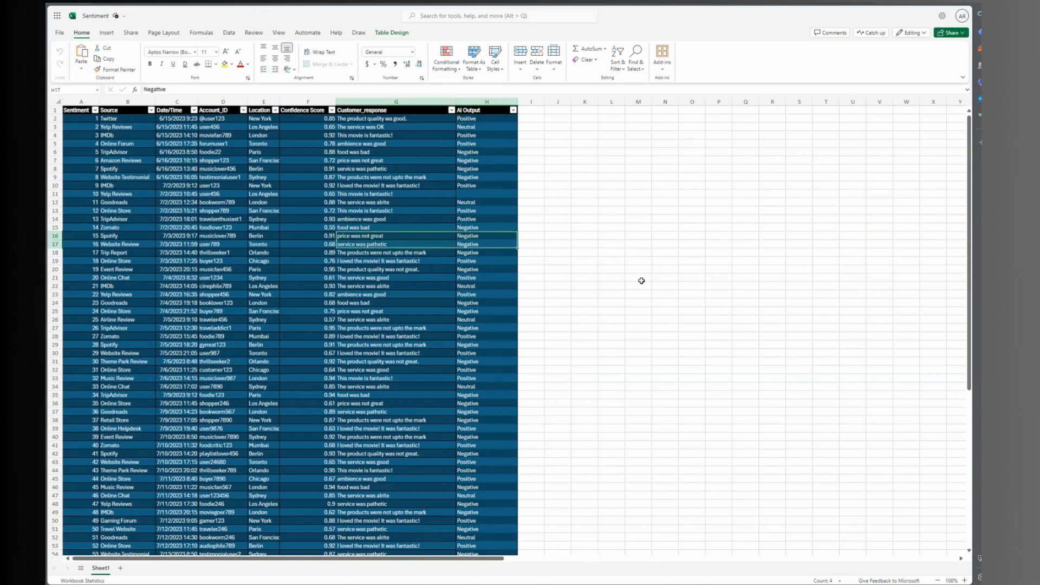
pyautogui.click(626, 268)
pyautogui.moveTo(238, 236); pyautogui.dragTo(315, 244)
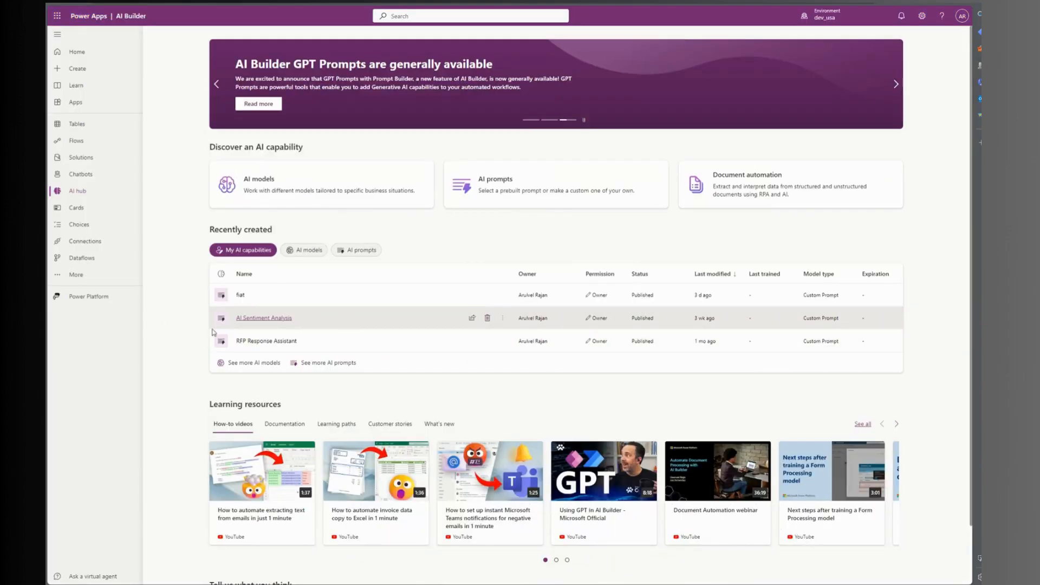
# - Revisit the AI Sentiment Analysis prompt's entry and the Sentiment workbook, and return to the flow's run details in Power Automate
pyautogui.click(262, 318)
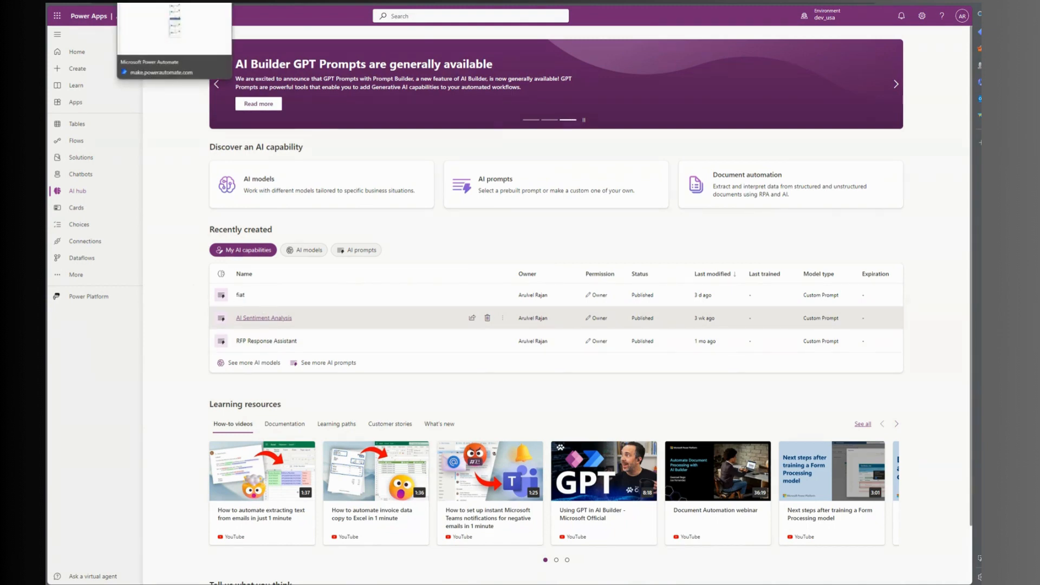
pyautogui.click(461, 2)
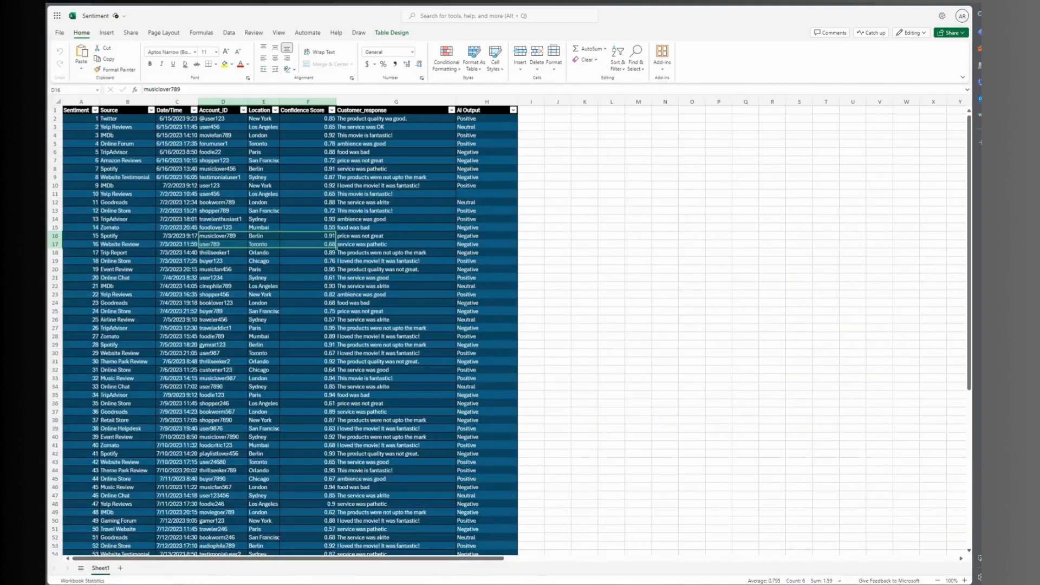
pyautogui.click(528, 1)
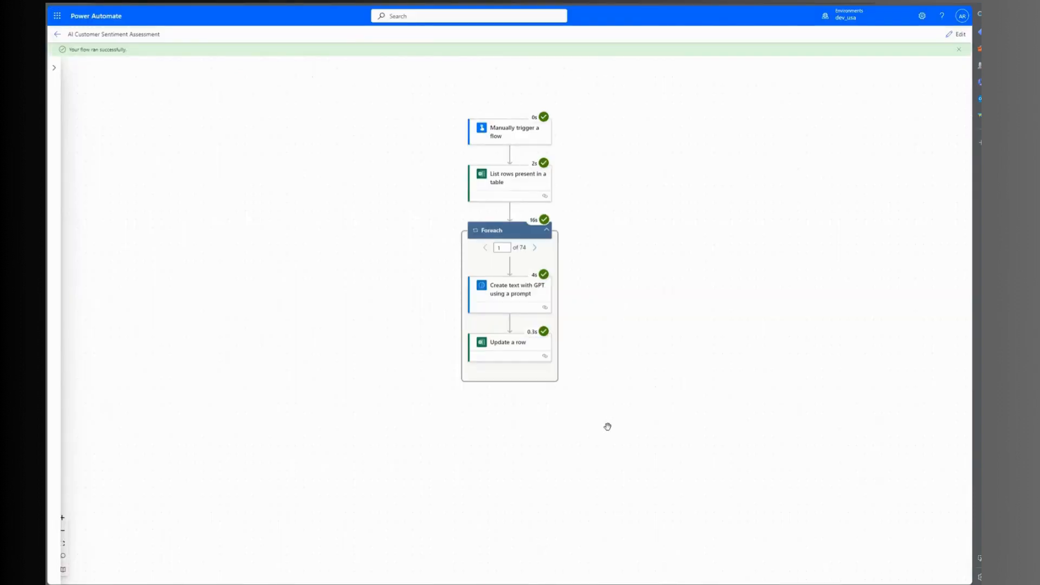